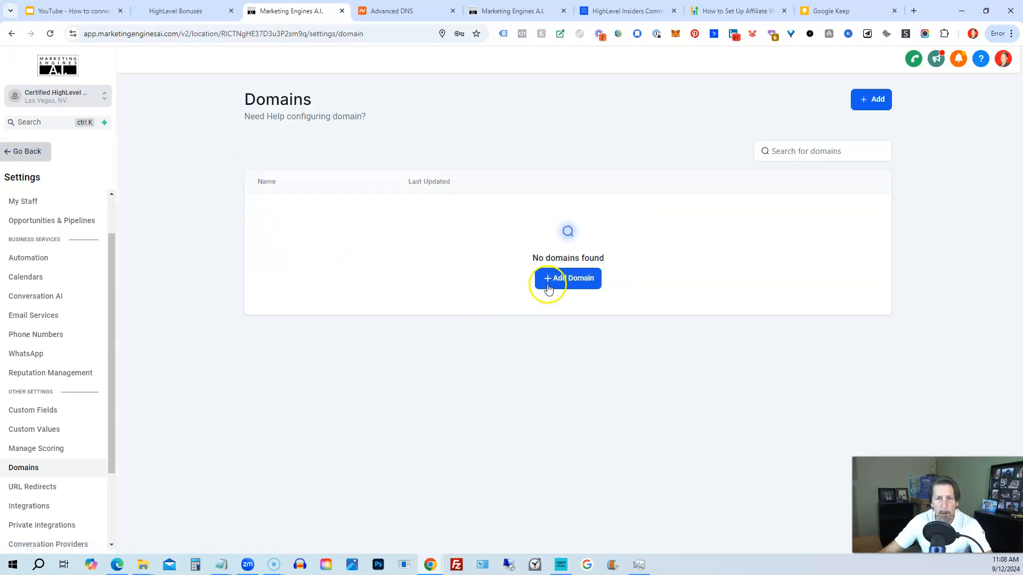
Add the domain certifiedhighlevelexpert.com together with its www version and continue to its DNS record setup
{"action": "left_click", "coordinate": [560, 279]}
{"action": "left_click", "coordinate": [443, 313]}
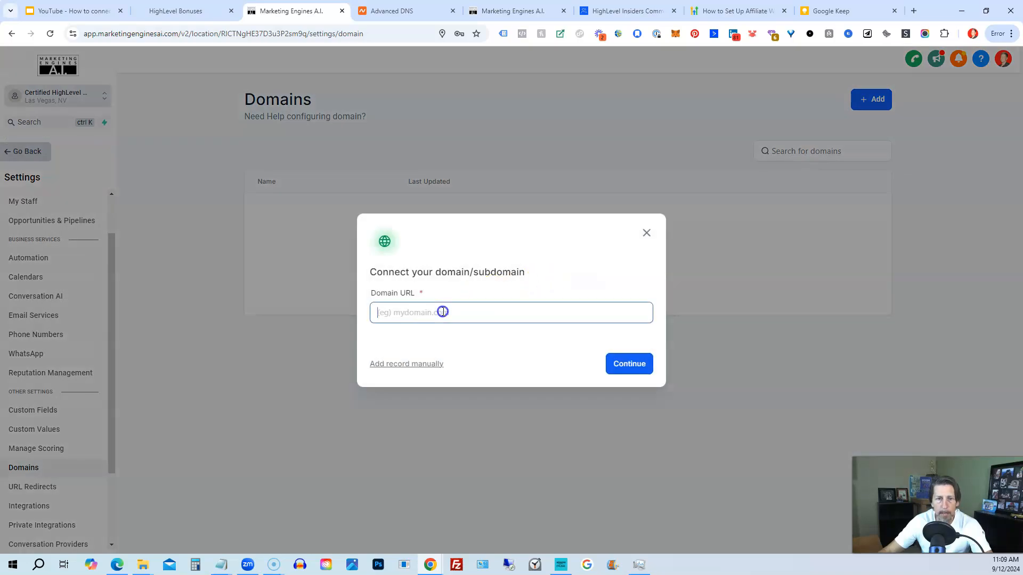
{"action": "type", "text": "certifiedhighl"}
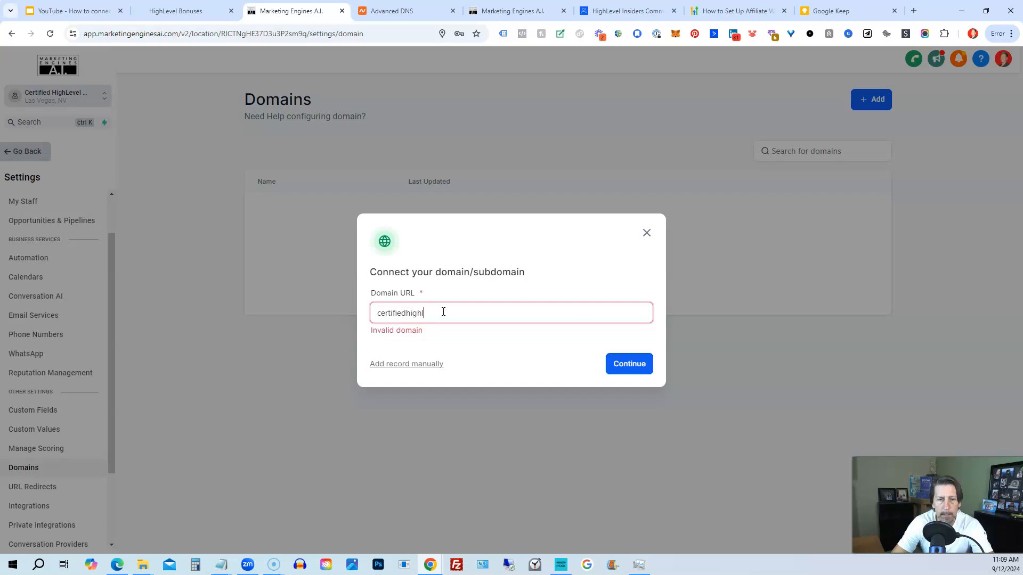
{"action": "type", "text": "evelexpert.com"}
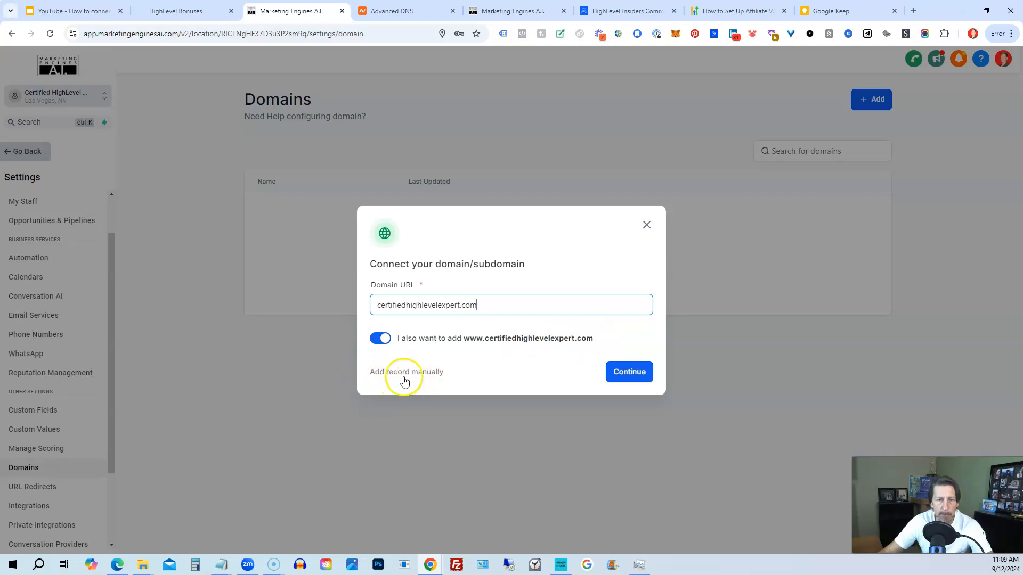
{"action": "left_click", "coordinate": [620, 373]}
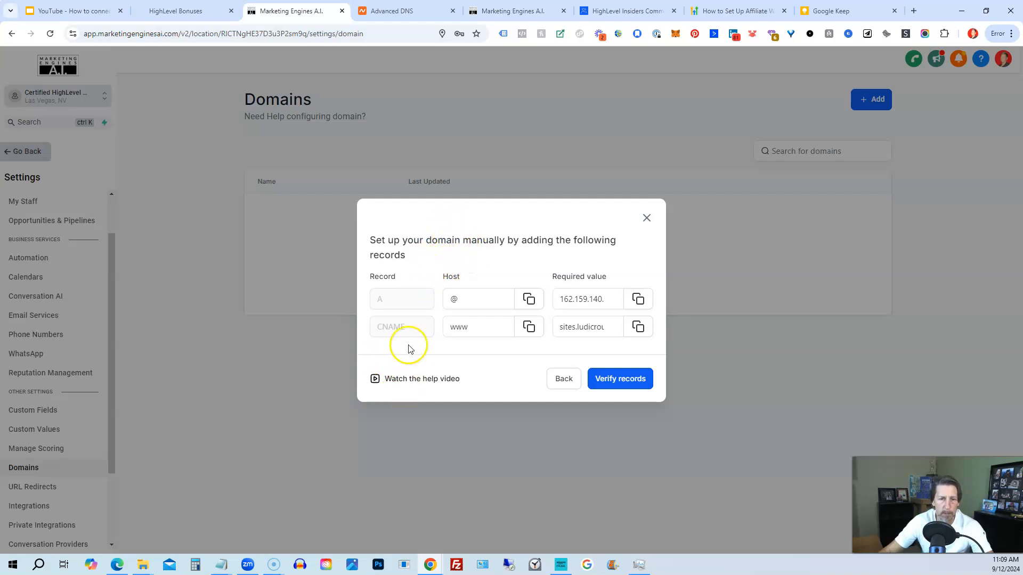
Copy the required value of the A record and switch to the domain's Advanced DNS page on Namecheap
{"action": "left_click", "coordinate": [480, 304]}
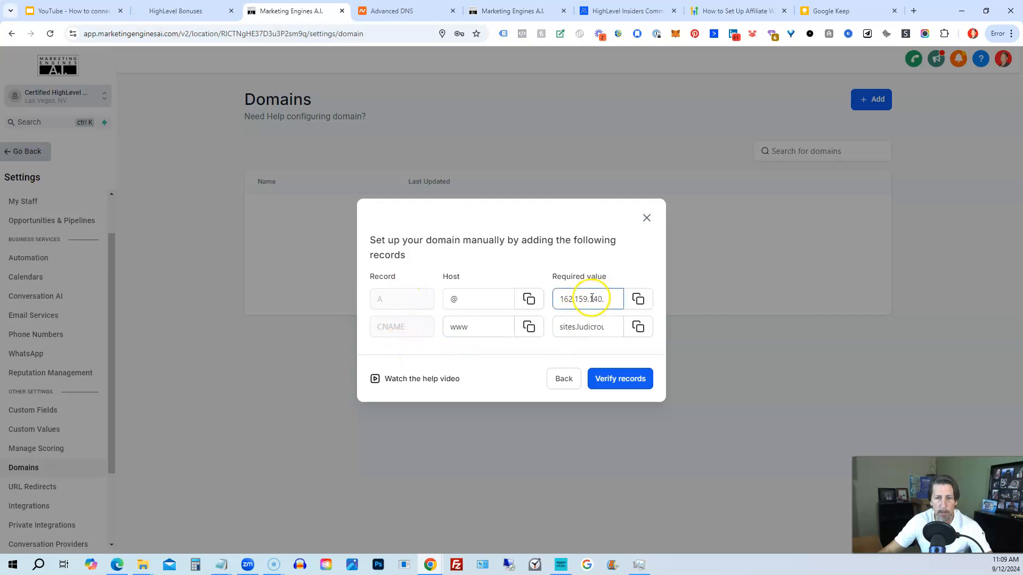
{"action": "left_click", "coordinate": [635, 299]}
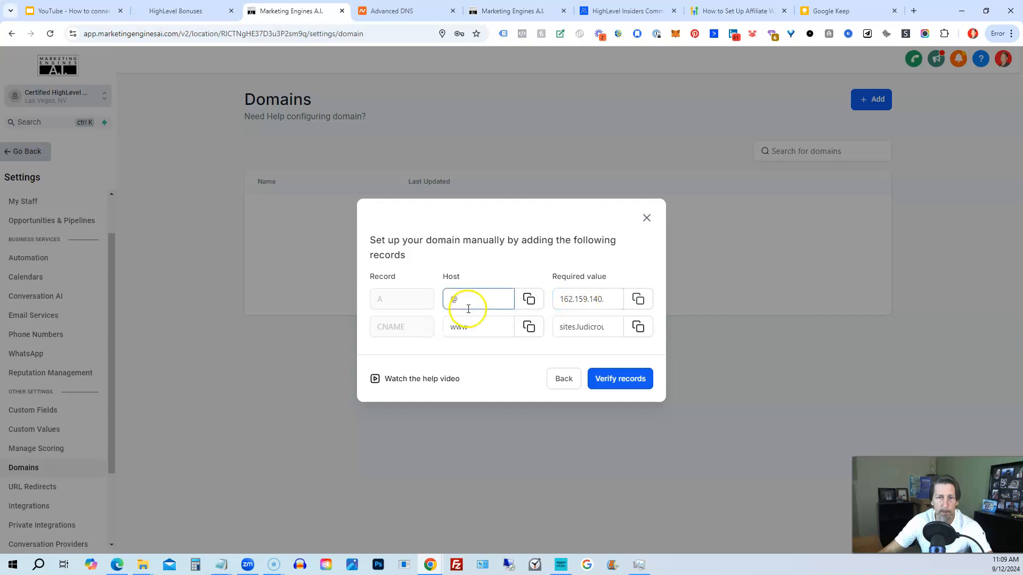
{"action": "left_click", "coordinate": [379, 15]}
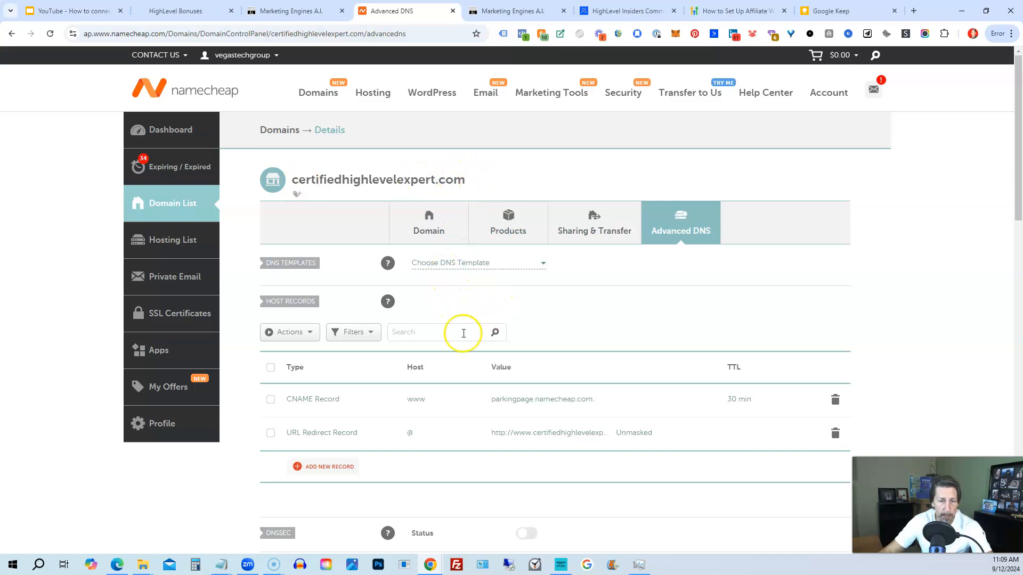
Add and save an A record with host @, value 162.159.140.166 and a TTL of 1 min
{"action": "left_click", "coordinate": [325, 467]}
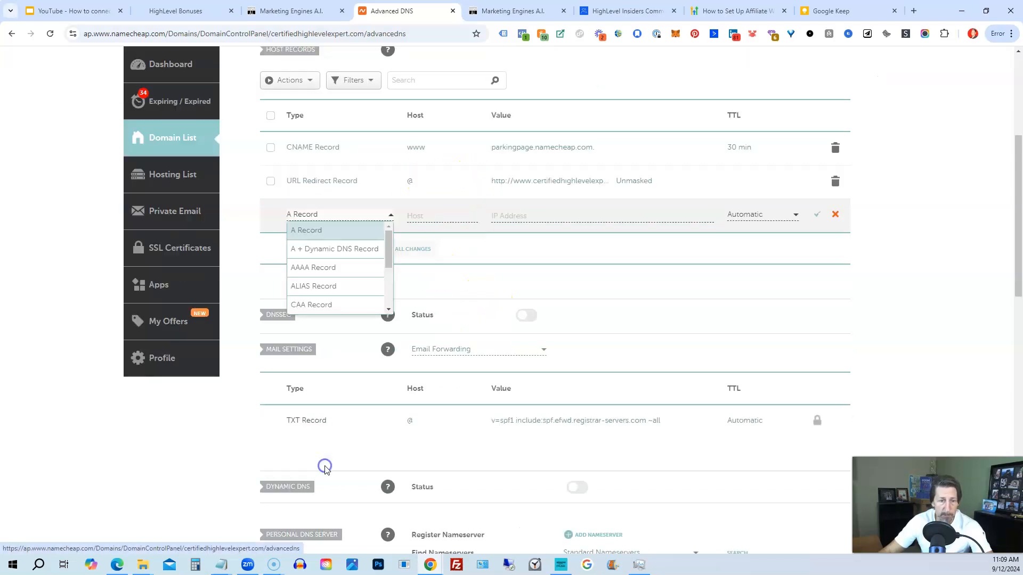
{"action": "left_click", "coordinate": [328, 231]}
{"action": "left_click", "coordinate": [415, 216]}
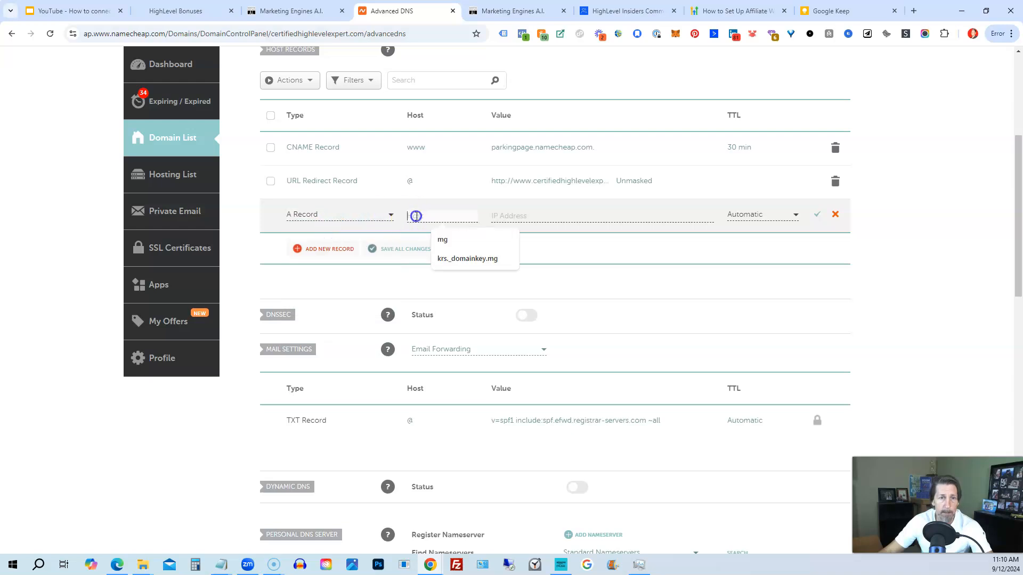
{"action": "type", "text": "@"}
{"action": "key", "text": "Tab"}
{"action": "key", "text": "ctrl+v"}
{"action": "left_click", "coordinate": [757, 213]}
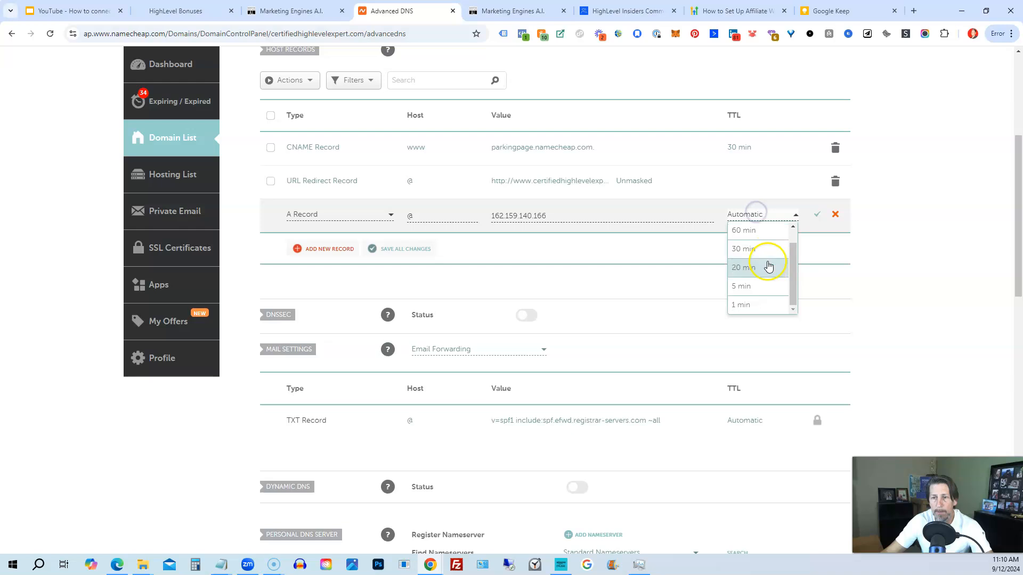
{"action": "left_click", "coordinate": [764, 305]}
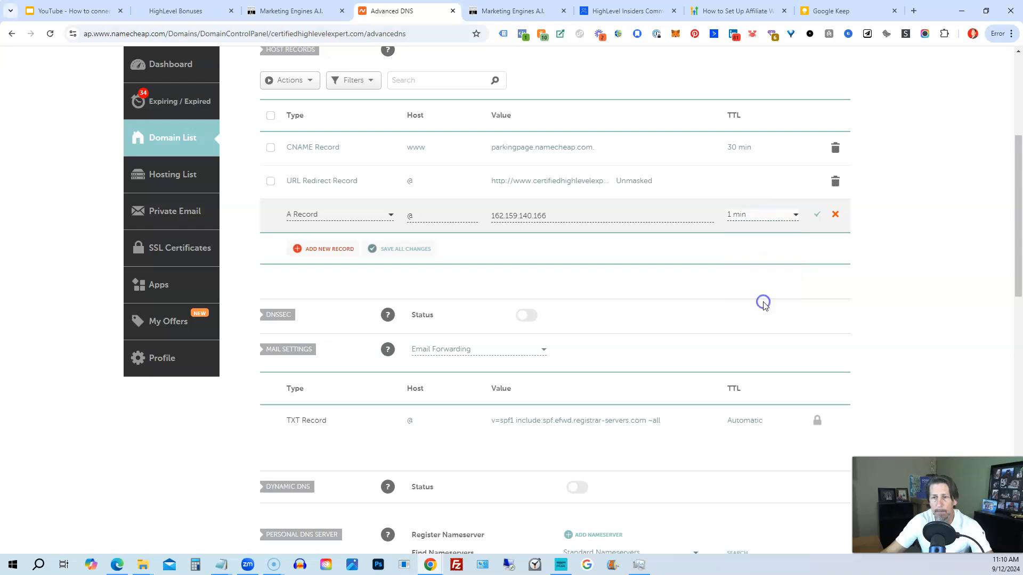
{"action": "left_click", "coordinate": [818, 215]}
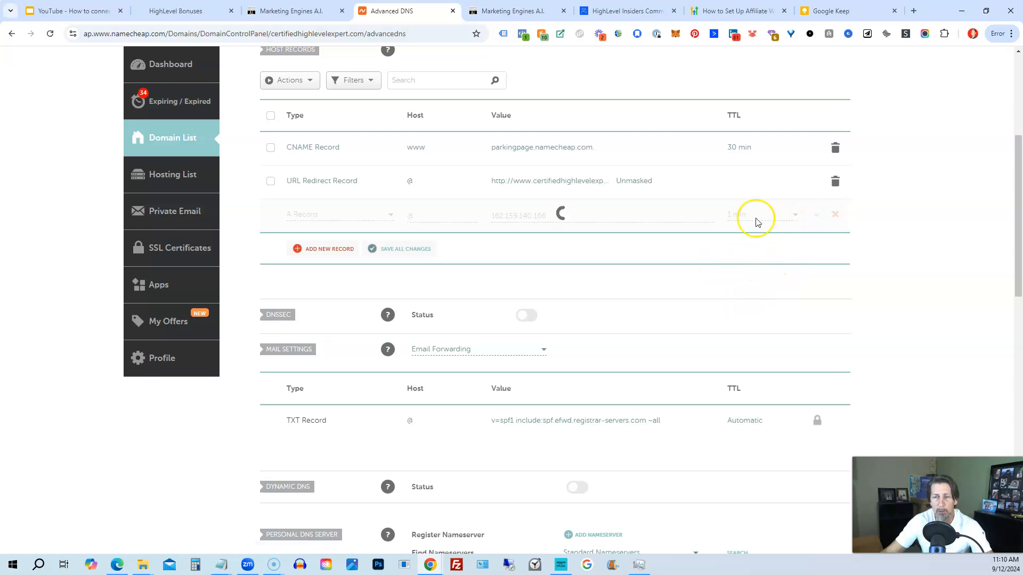
Copy the required value of the CNAME record from the HighLevel domain setup and return to Namecheap's host records
{"action": "left_click", "coordinate": [296, 11]}
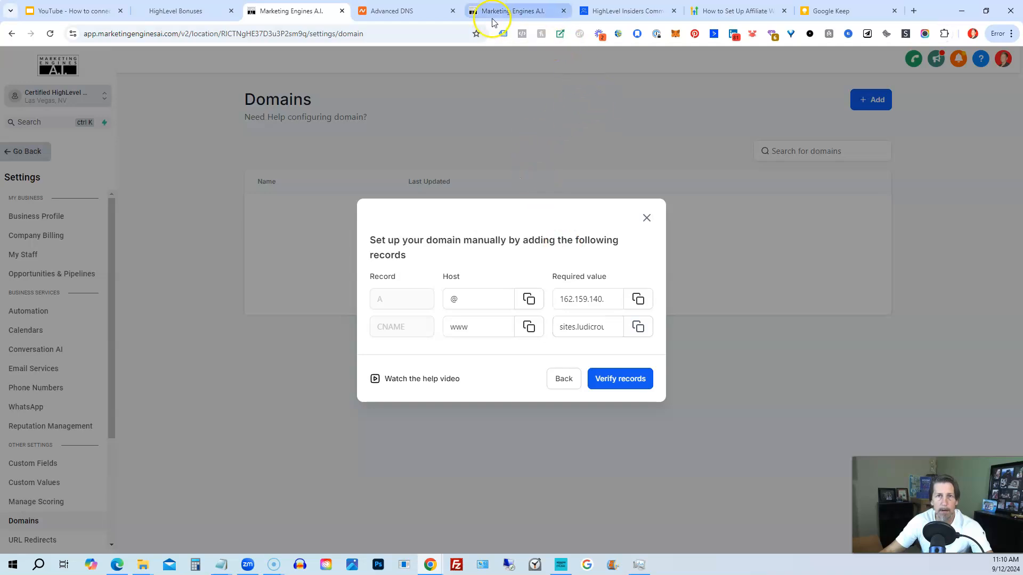
{"action": "left_click", "coordinate": [393, 11]}
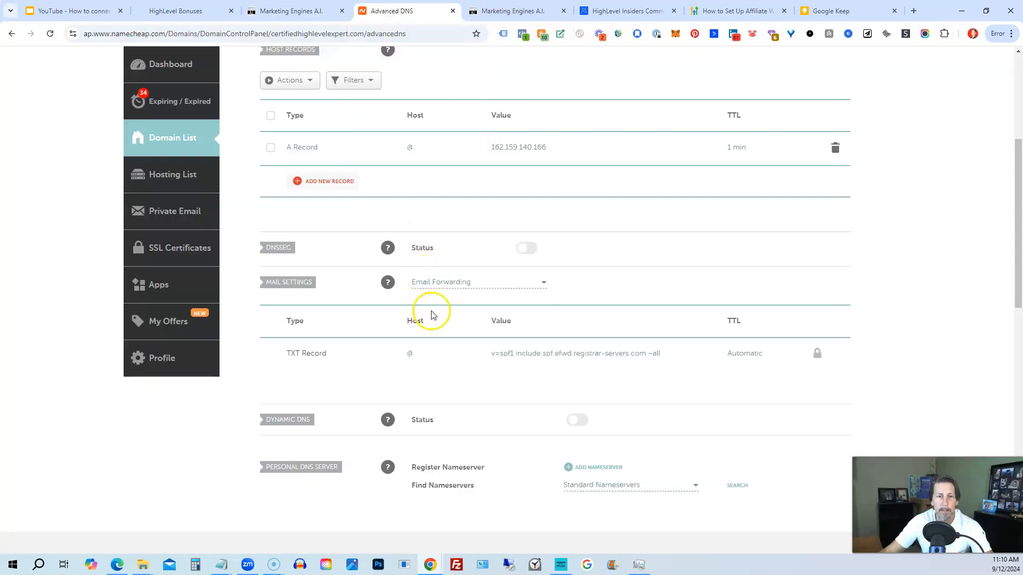
{"action": "scroll", "coordinate": [325, 197], "scroll_direction": "up", "scroll_amount": 2}
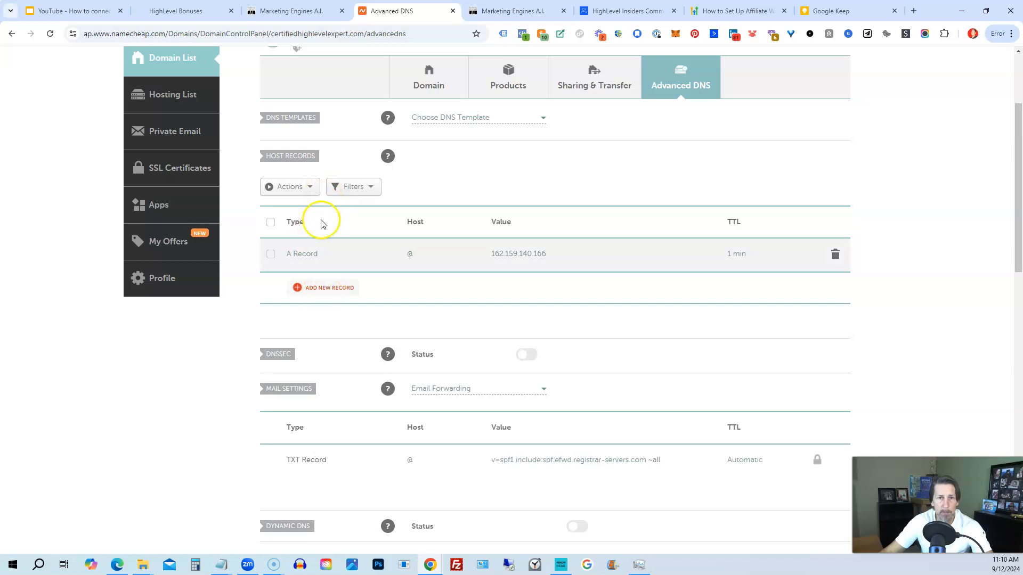
Add and save a CNAME record with host www, value sites.ludicrous.cloud and a TTL of 1 min
{"action": "left_click", "coordinate": [309, 287]}
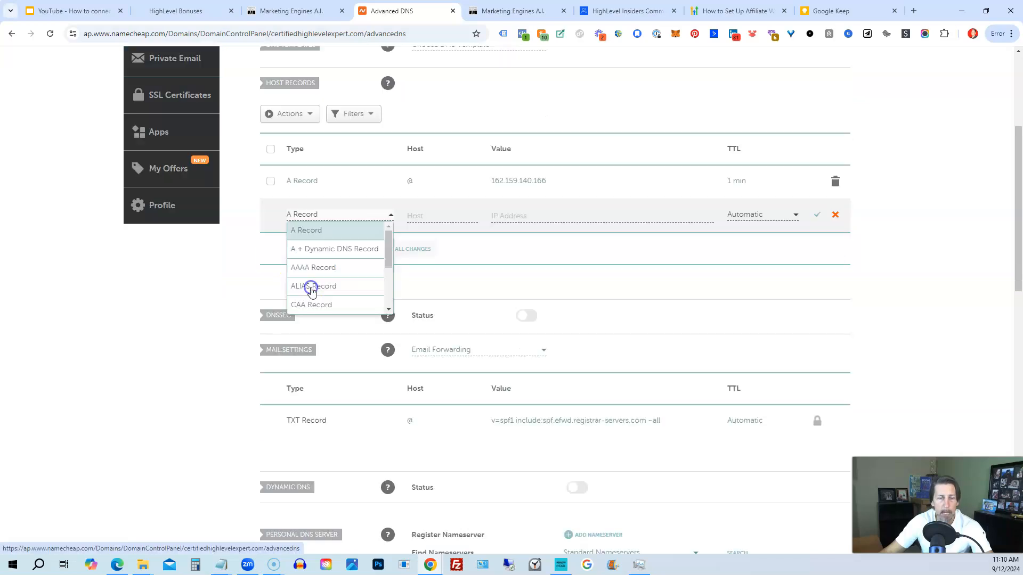
{"action": "scroll", "coordinate": [314, 250], "scroll_direction": "down", "scroll_amount": 2}
{"action": "left_click", "coordinate": [314, 231]}
{"action": "left_click", "coordinate": [442, 218]}
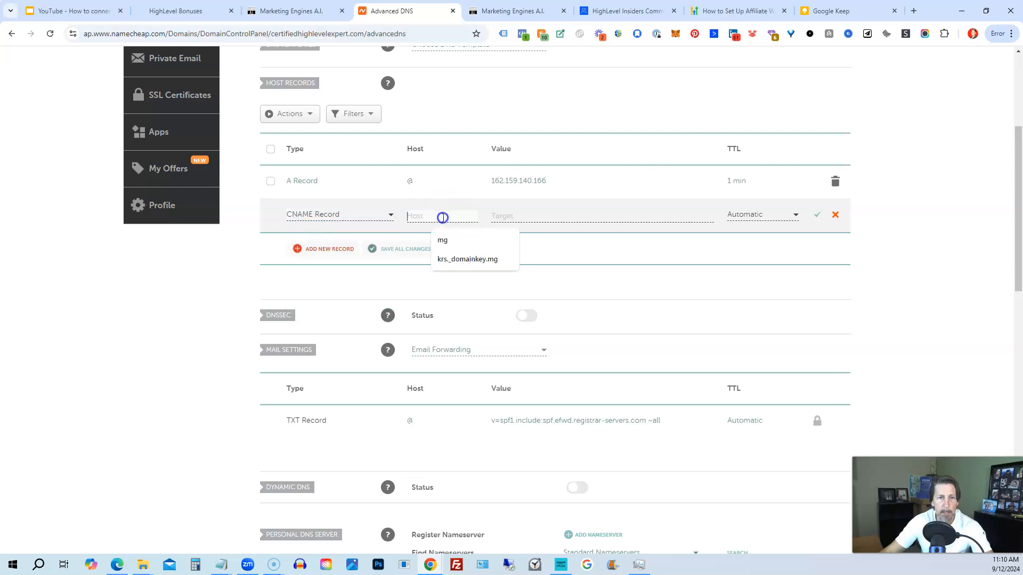
{"action": "type", "text": "www"}
{"action": "key", "text": "Tab"}
{"action": "key", "text": "ctrl+v"}
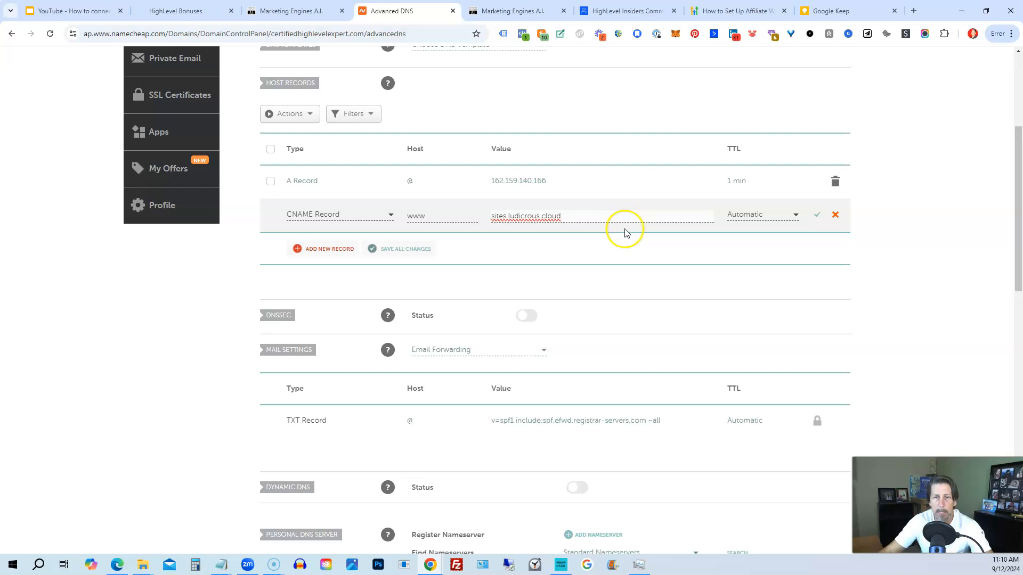
{"action": "left_click", "coordinate": [734, 224]}
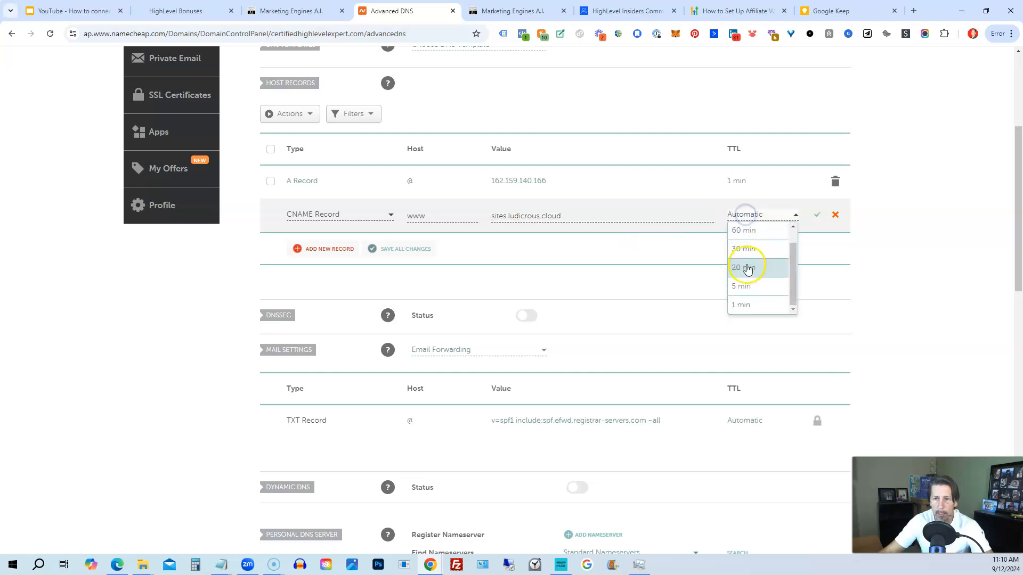
{"action": "left_click", "coordinate": [745, 300]}
{"action": "left_click", "coordinate": [817, 215]}
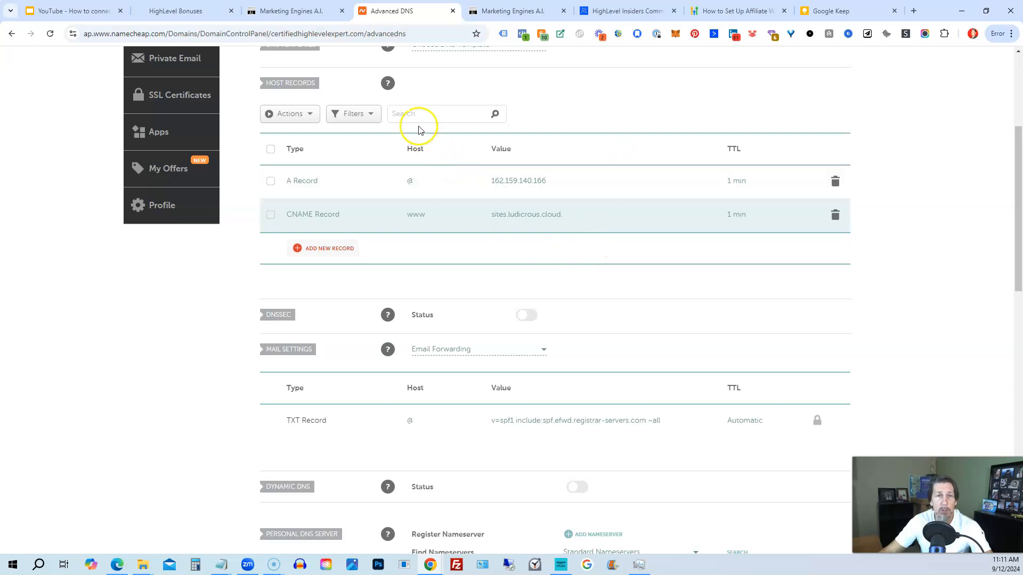
Return to the HighLevel domain setup, verify the DNS records and skip linking the domain to a funnel
{"action": "left_click", "coordinate": [278, 15]}
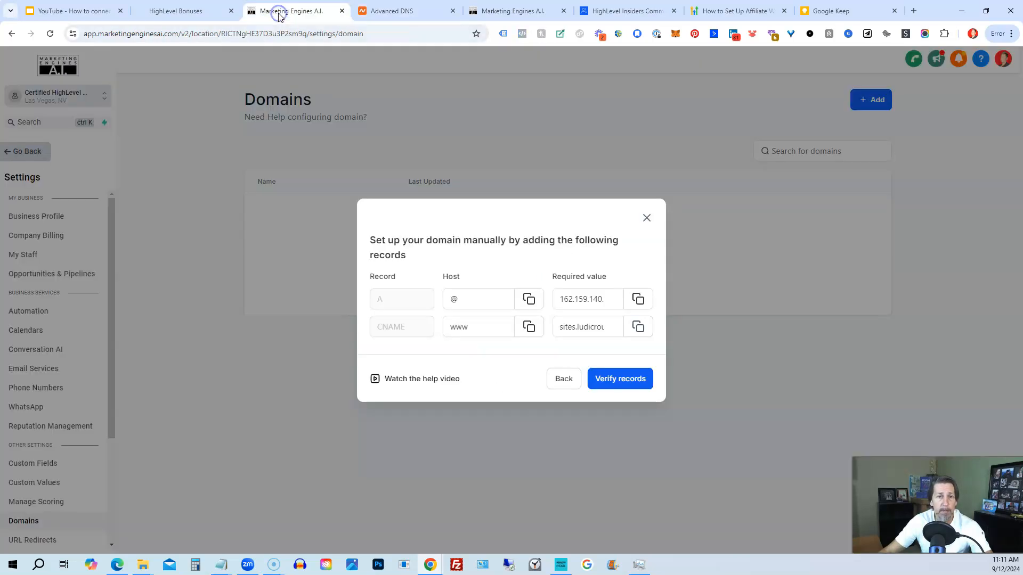
{"action": "left_click", "coordinate": [625, 380]}
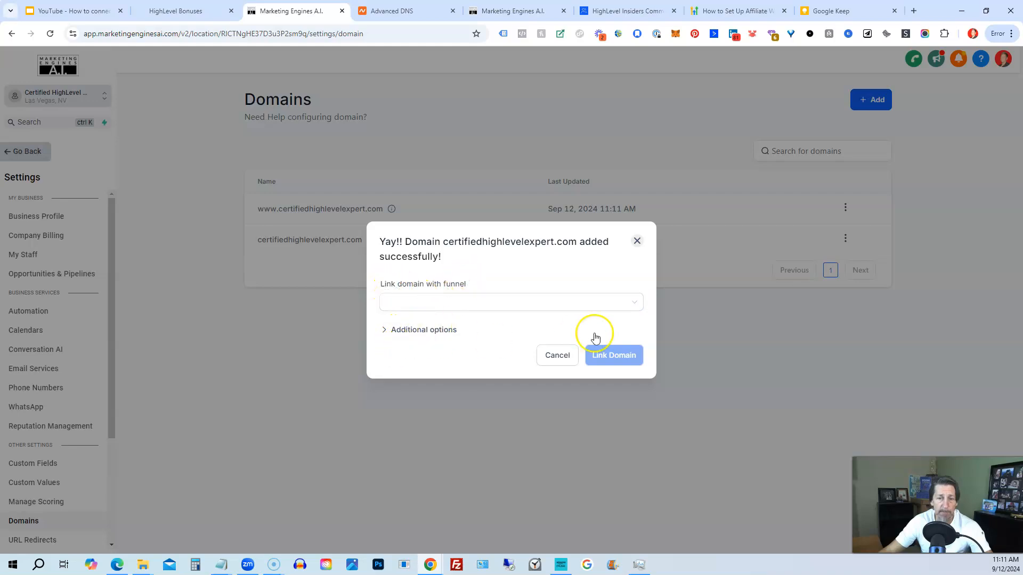
{"action": "left_click", "coordinate": [554, 357]}
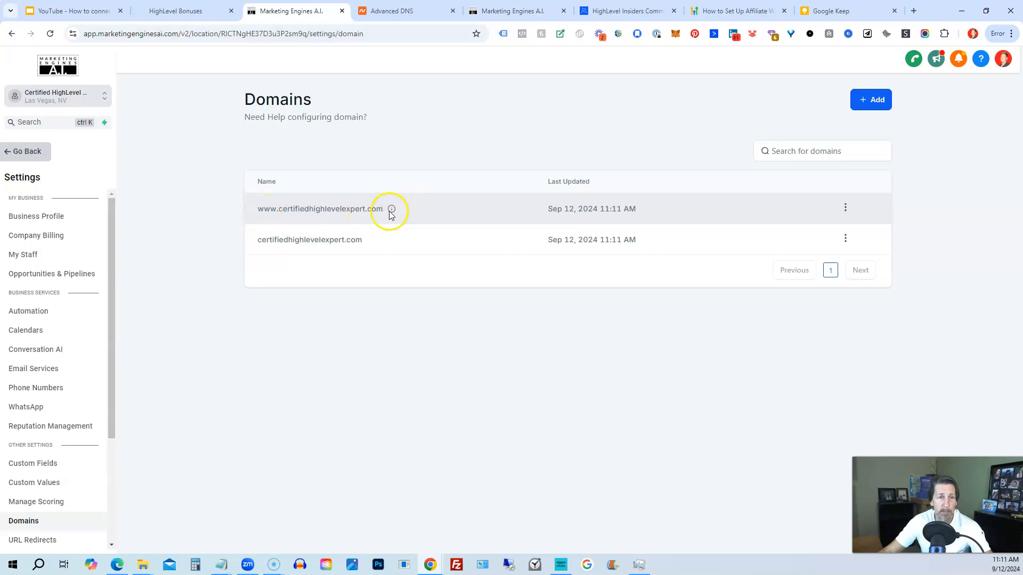
Review the available actions for both domain entries and the root domain's edit settings, without changing anything
{"action": "mouse_move", "coordinate": [392, 215]}
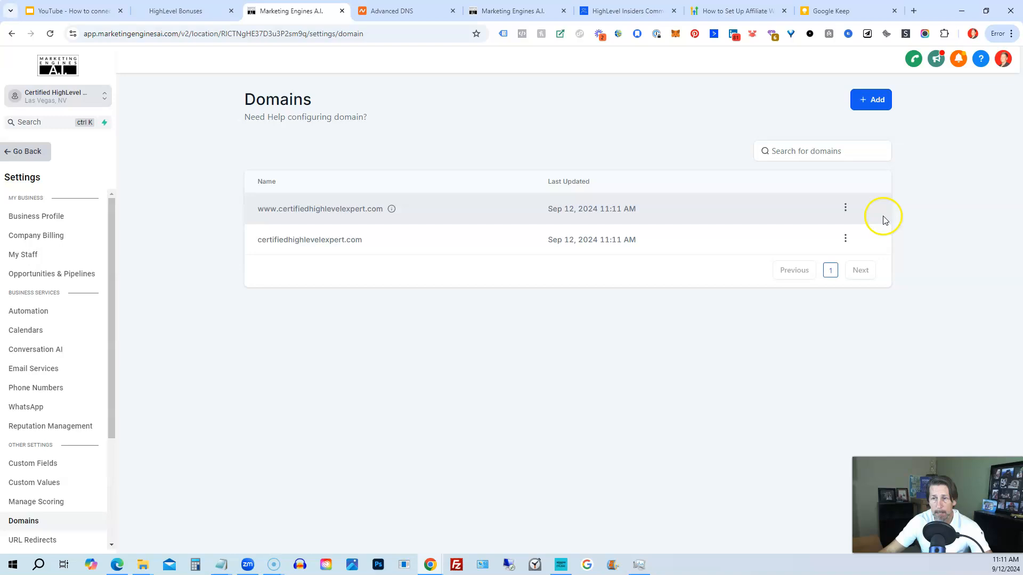
{"action": "left_click", "coordinate": [845, 208]}
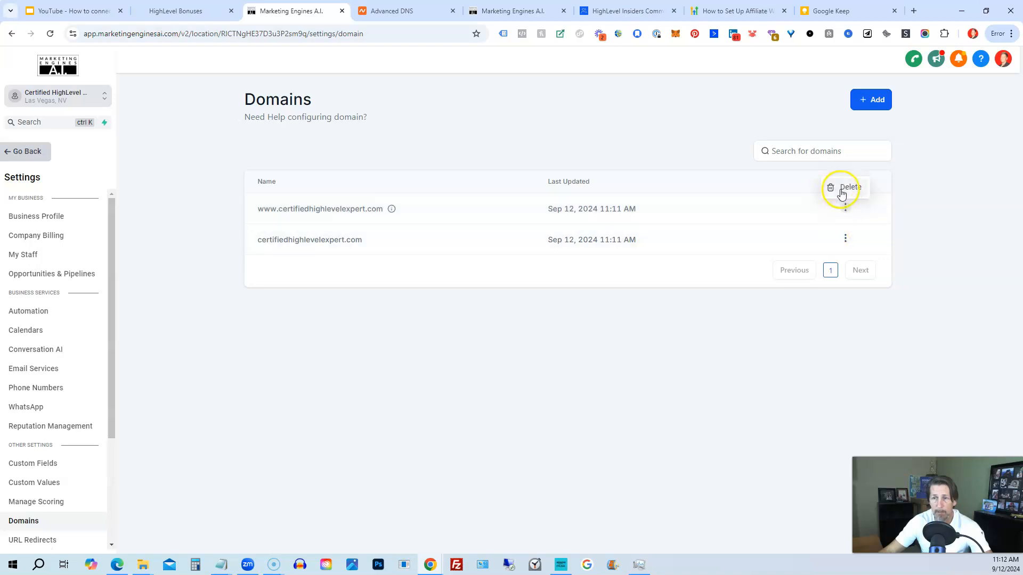
{"action": "left_click", "coordinate": [845, 238]}
{"action": "left_click", "coordinate": [837, 200]}
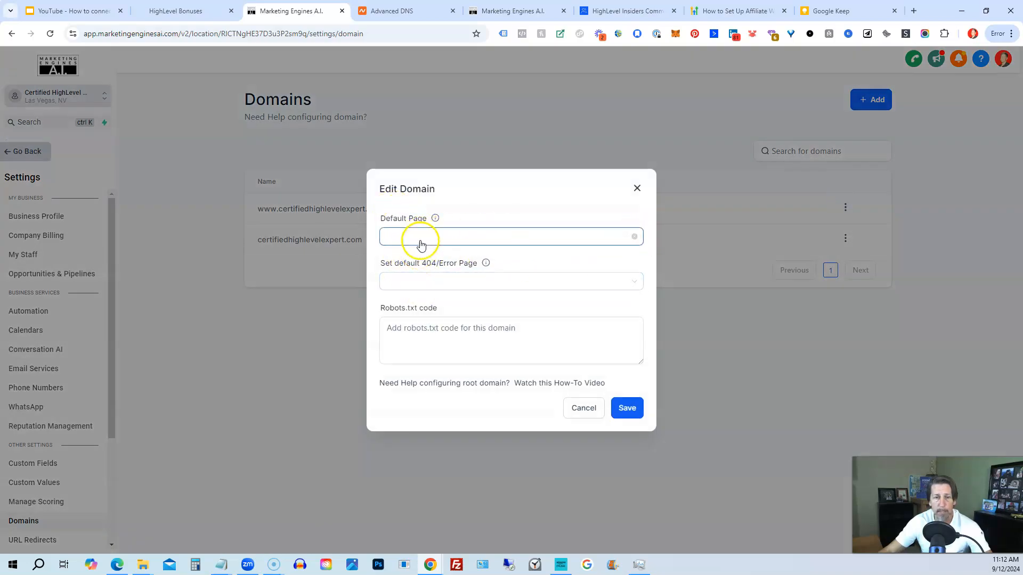
{"action": "left_click", "coordinate": [588, 401]}
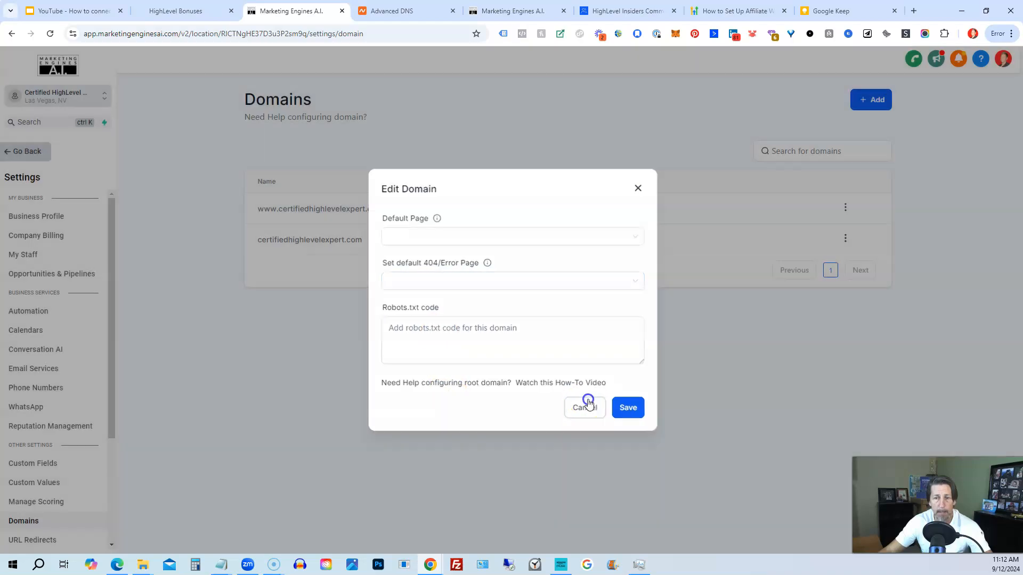
{"action": "left_click", "coordinate": [844, 239]}
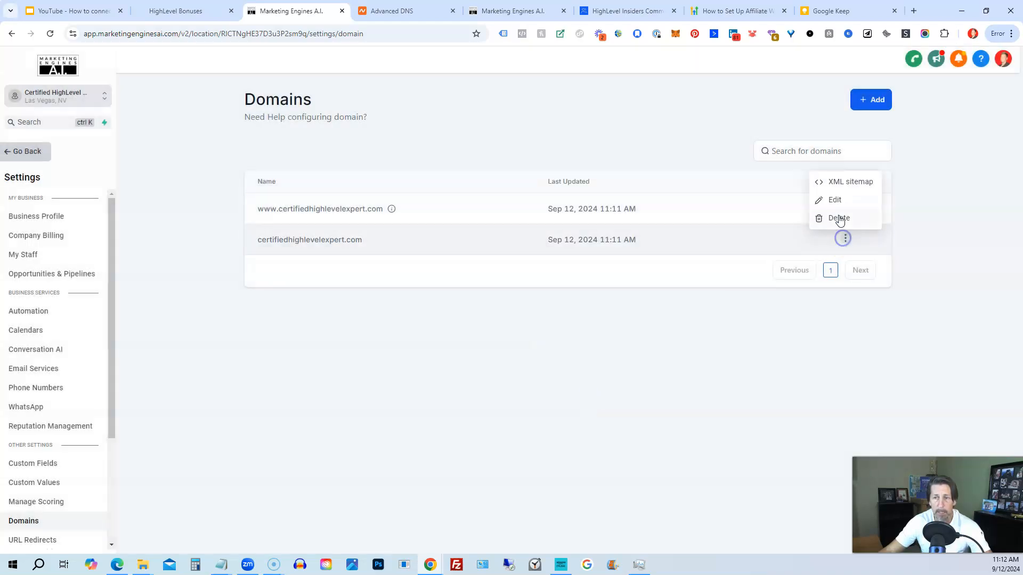
{"action": "left_click", "coordinate": [744, 347]}
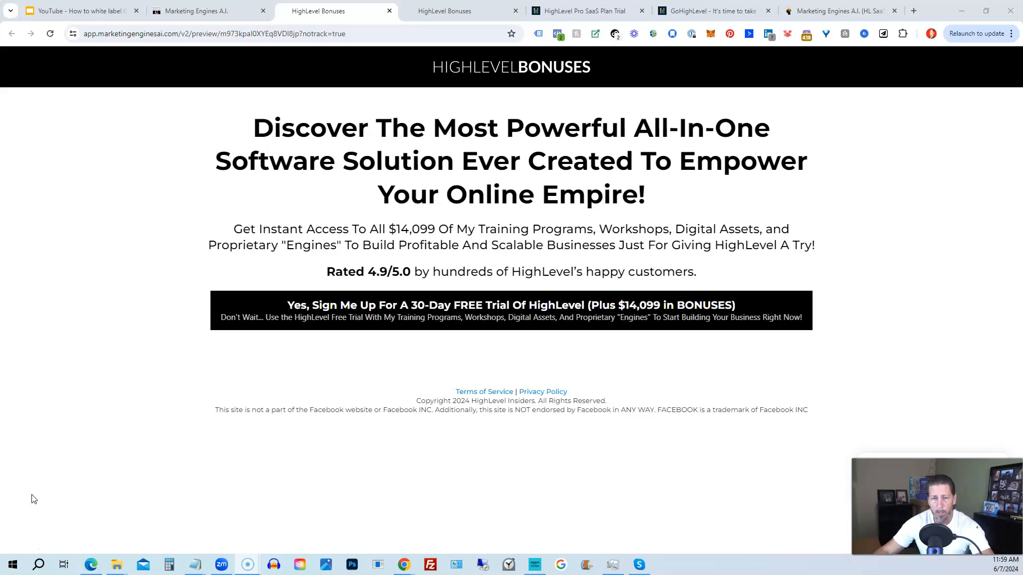
Examine the sign-up form on the HighLevel Bonuses page and the content of the longer bonuses page
{"action": "left_click", "coordinate": [380, 322]}
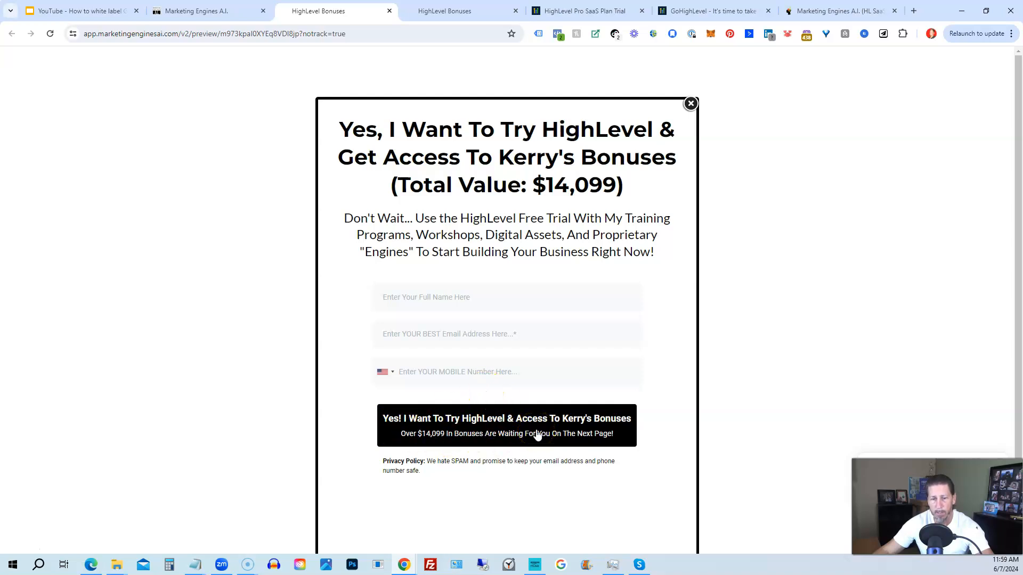
{"action": "left_click", "coordinate": [451, 13]}
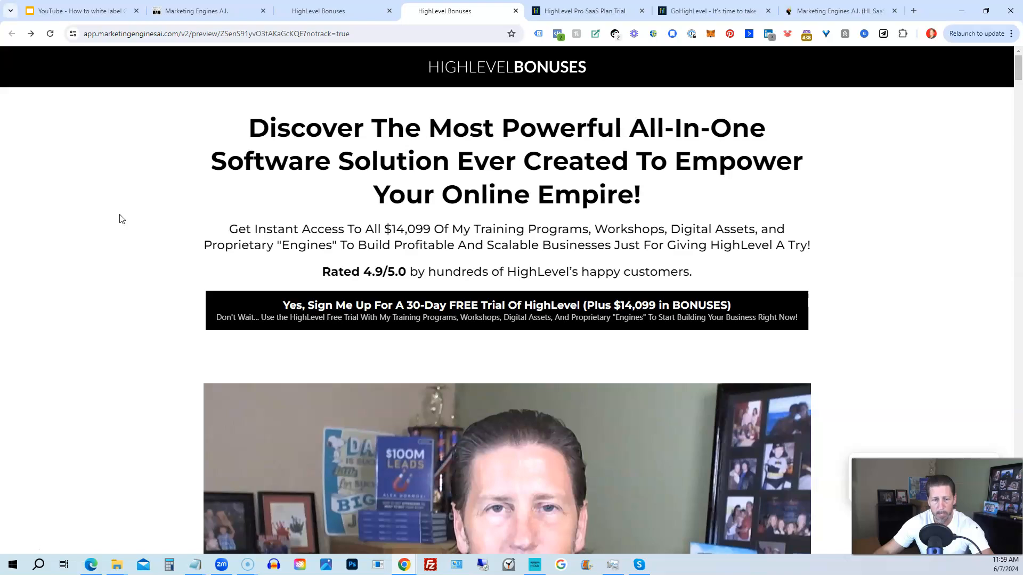
{"action": "scroll", "coordinate": [122, 218], "scroll_direction": "down", "scroll_amount": 5}
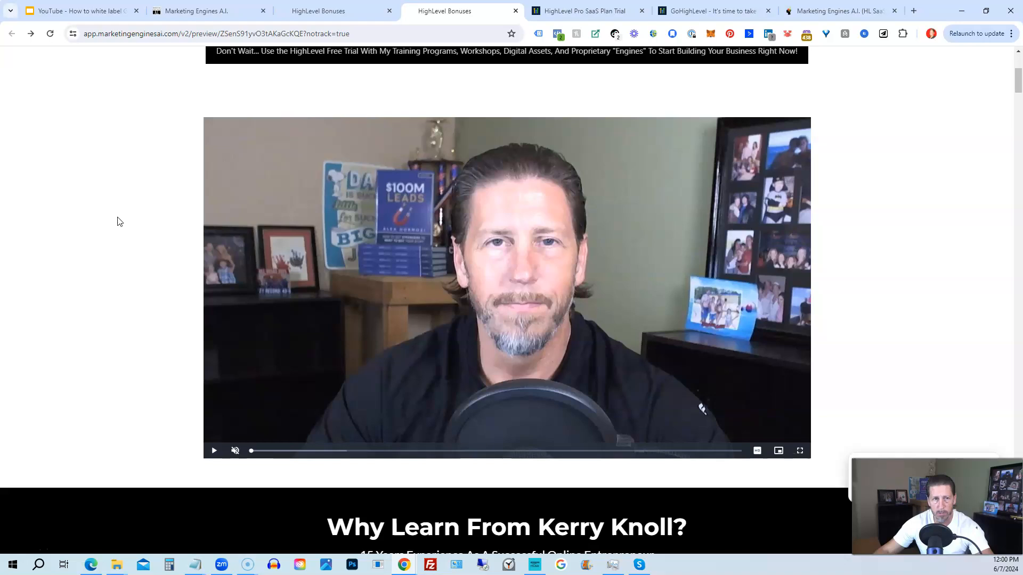
{"action": "scroll", "coordinate": [116, 223], "scroll_direction": "down", "scroll_amount": 9}
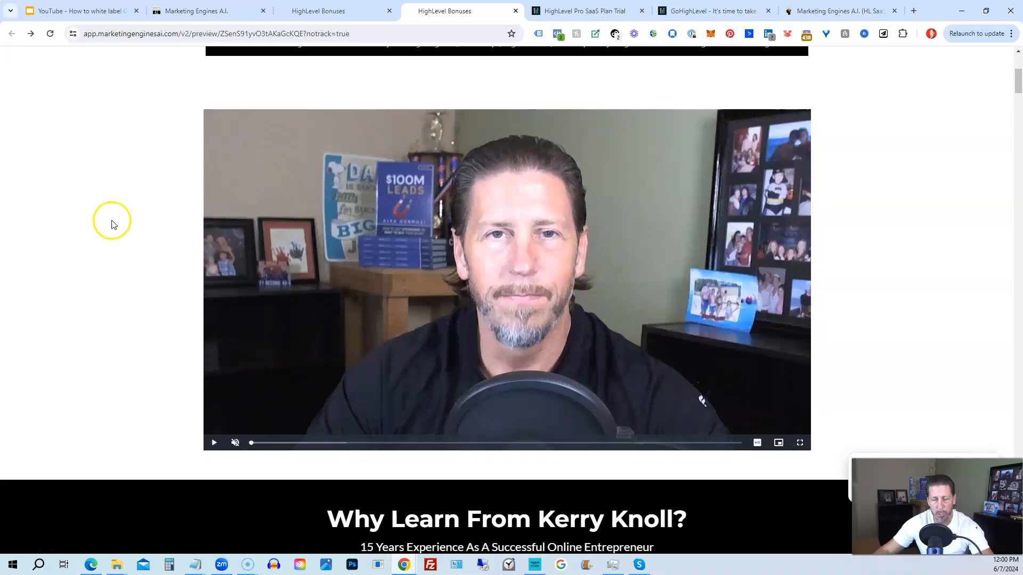
{"action": "scroll", "coordinate": [112, 226], "scroll_direction": "down", "scroll_amount": 4}
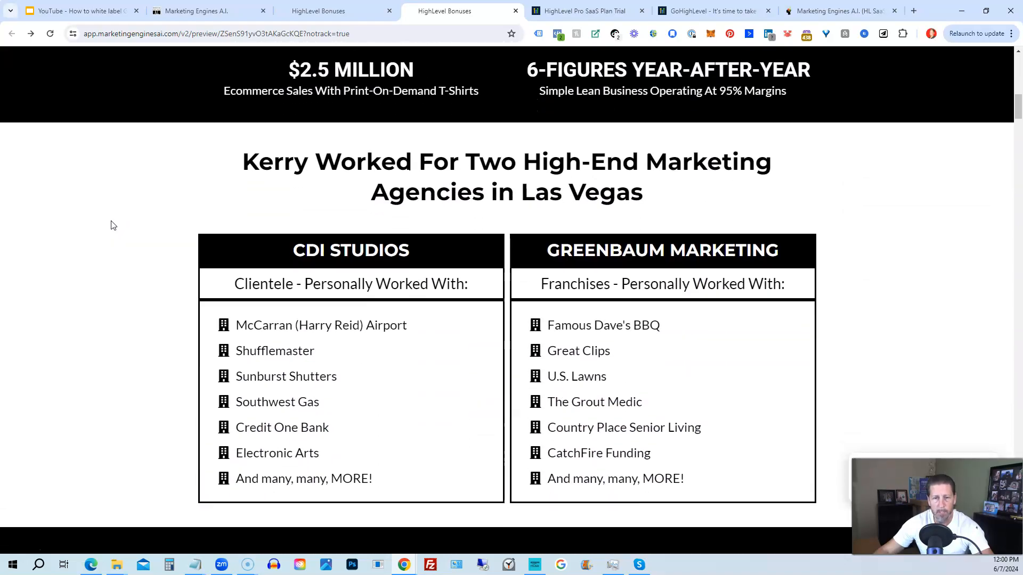